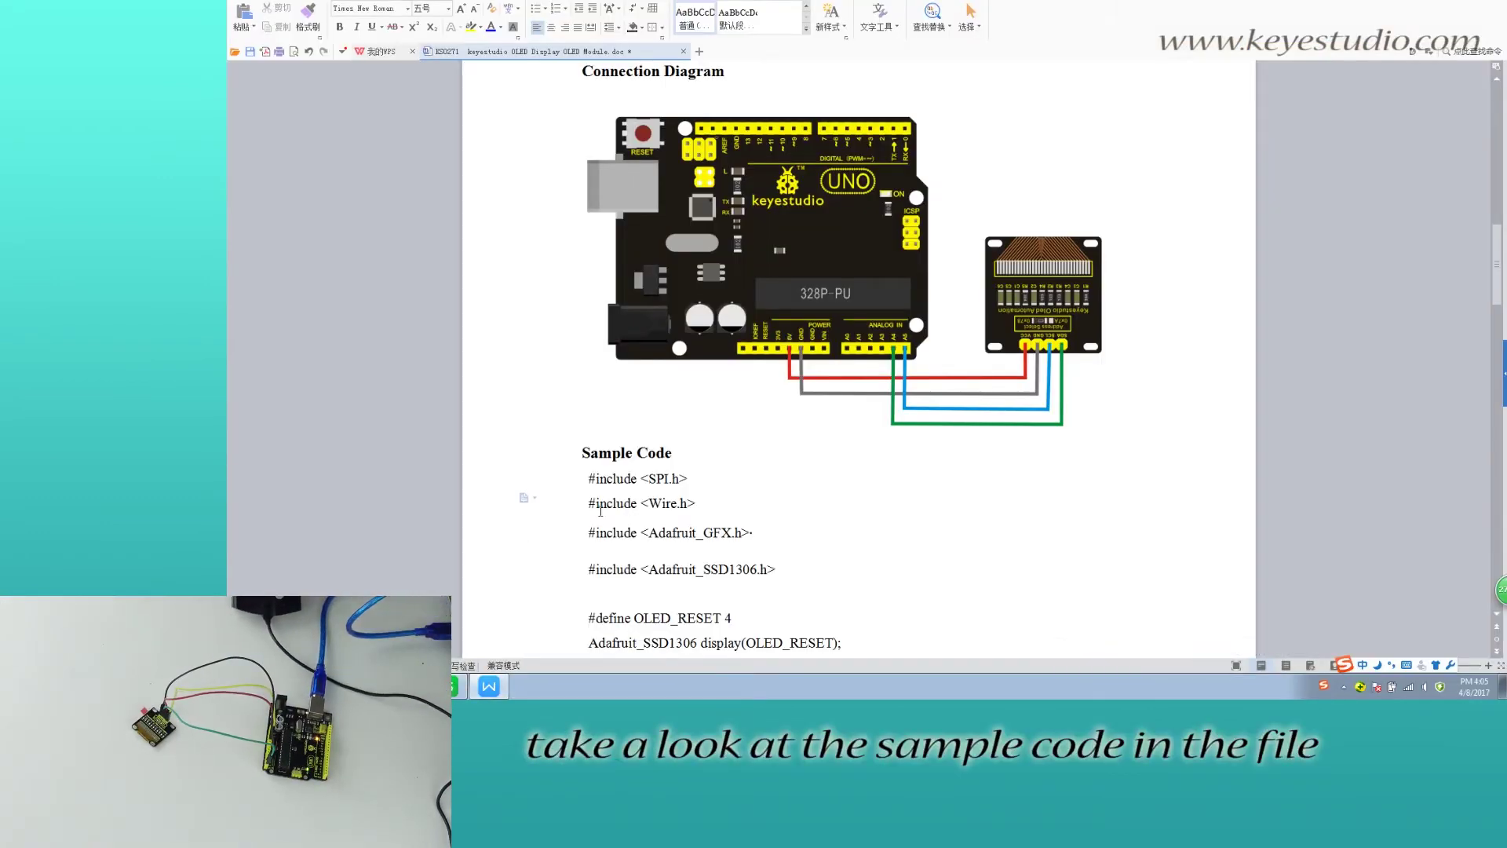
scroll(601, 510, "down", 4)
- Highlight the SPI.h include in the OLED sample code
left_click_drag(648, 179, 688, 180)
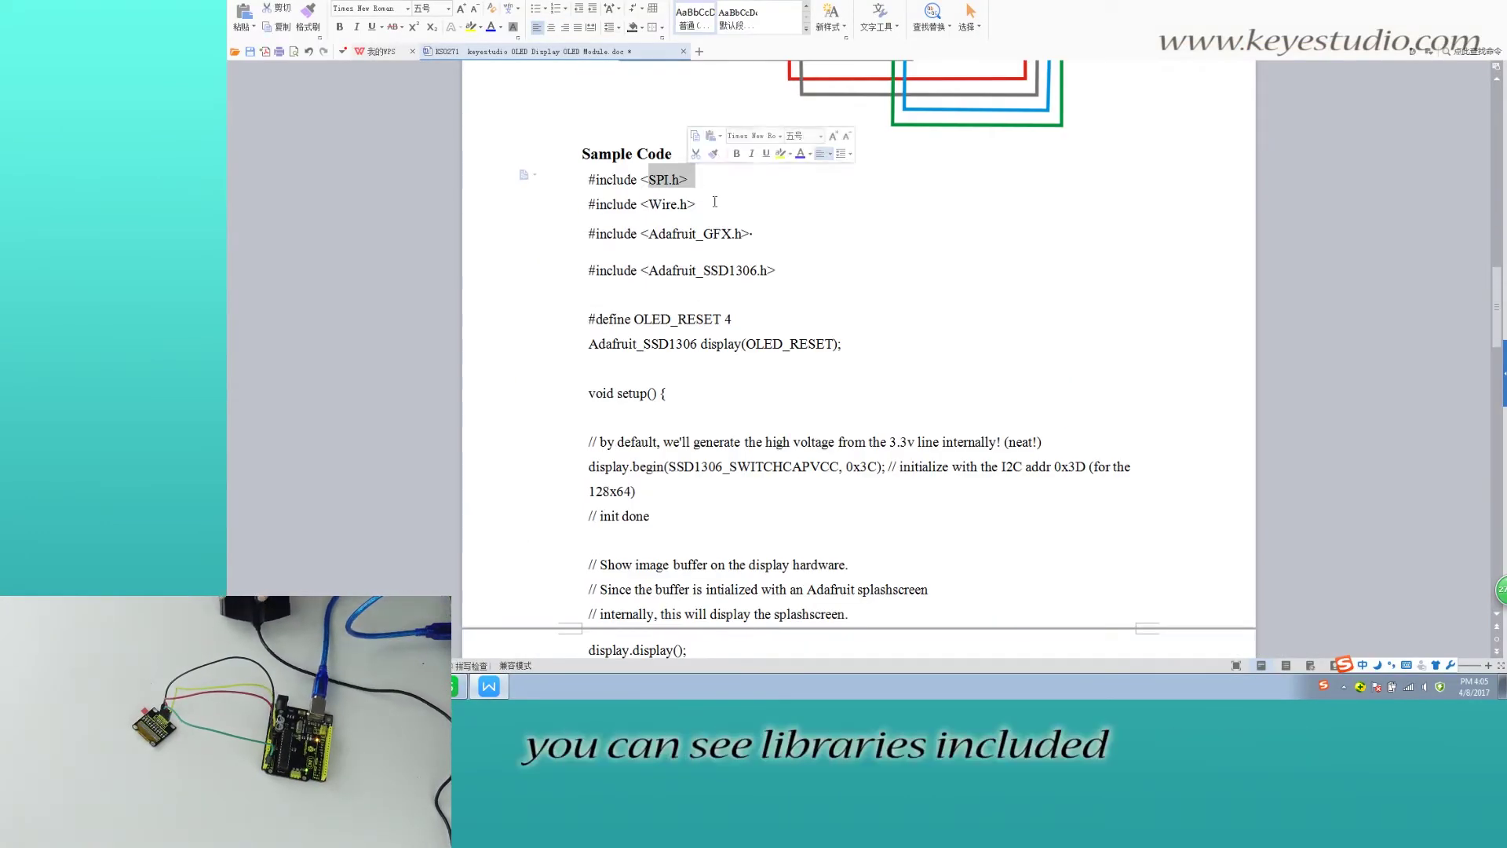
scroll(695, 349, "down", 1)
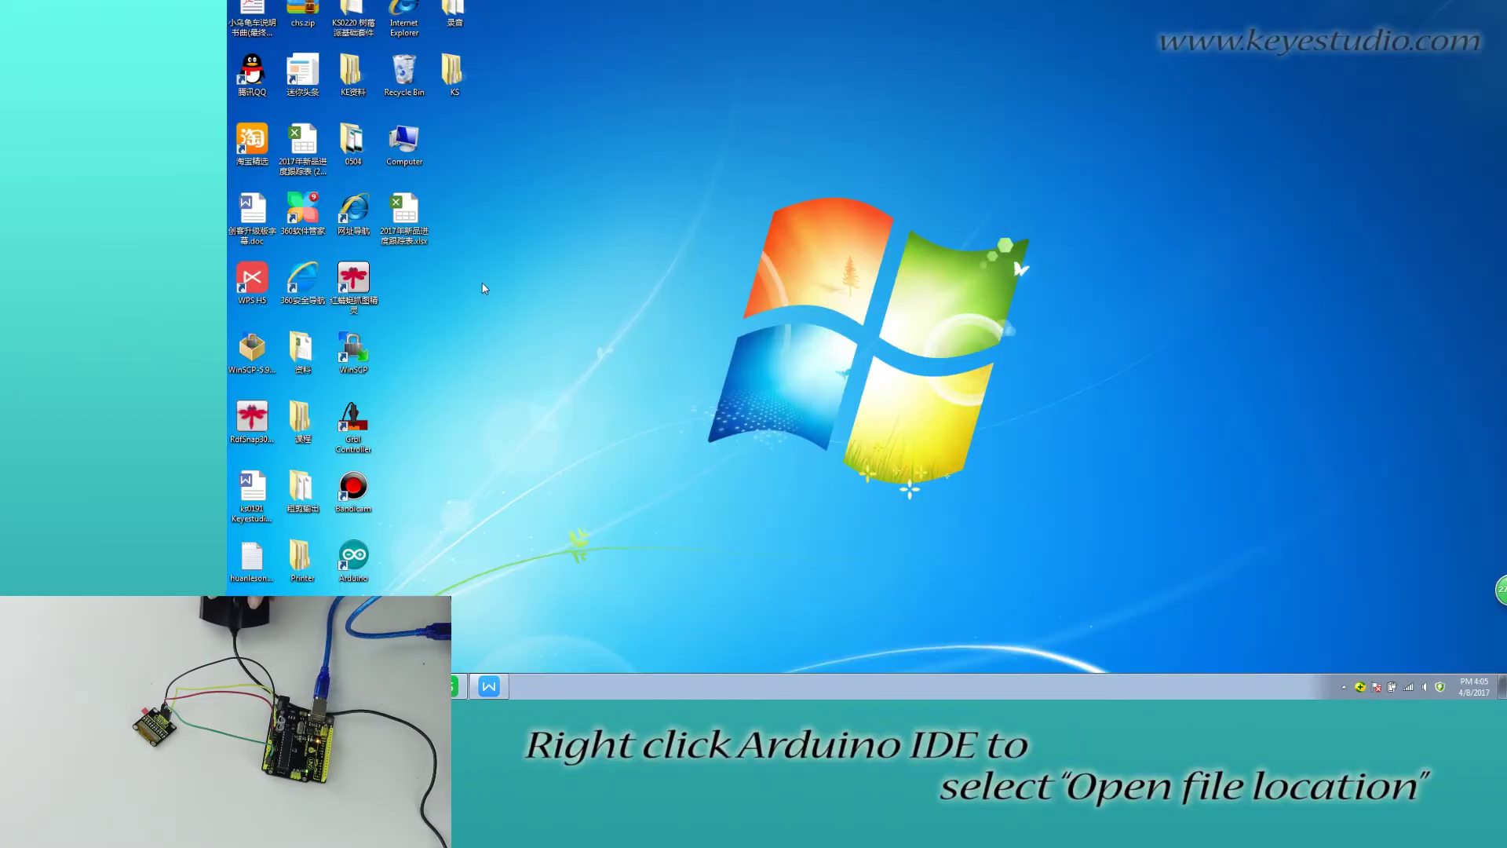
- Open the Arduino installation's libraries folder from the desktop shortcut and look inside SPI
right_click(354, 551)
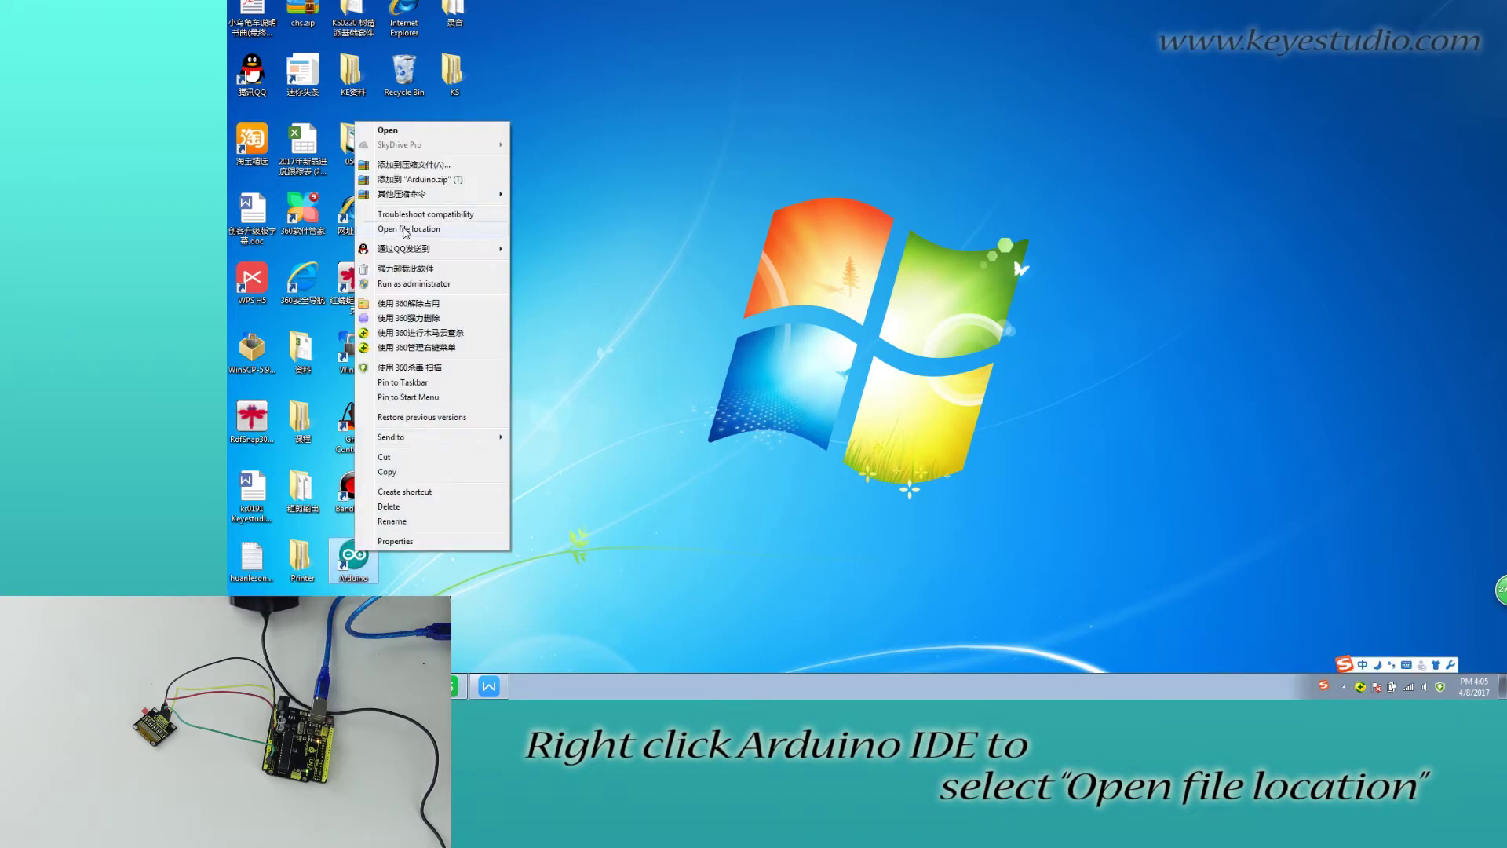
left_click(405, 229)
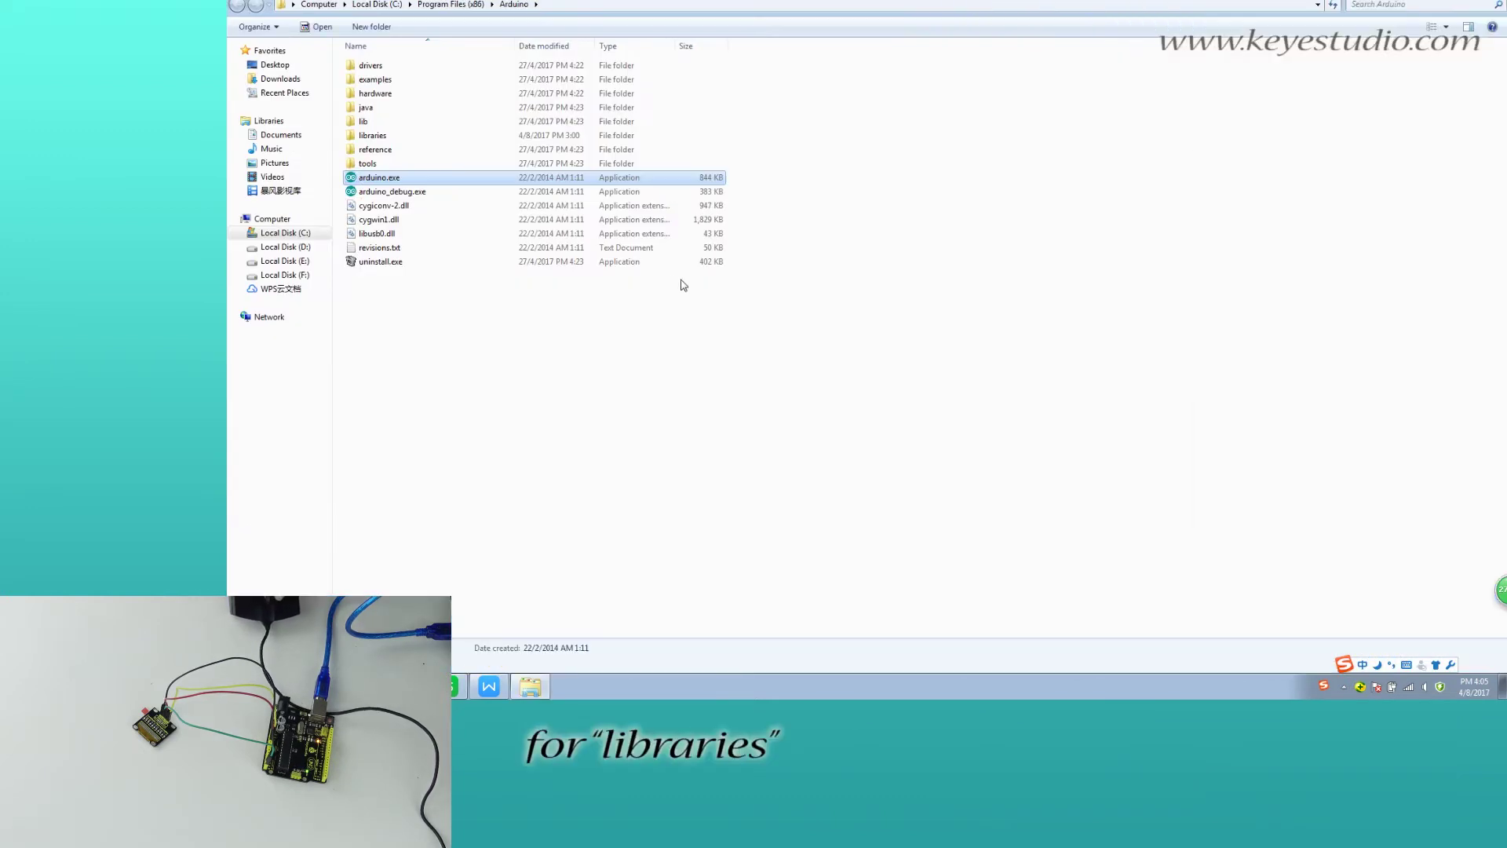
double_click(375, 138)
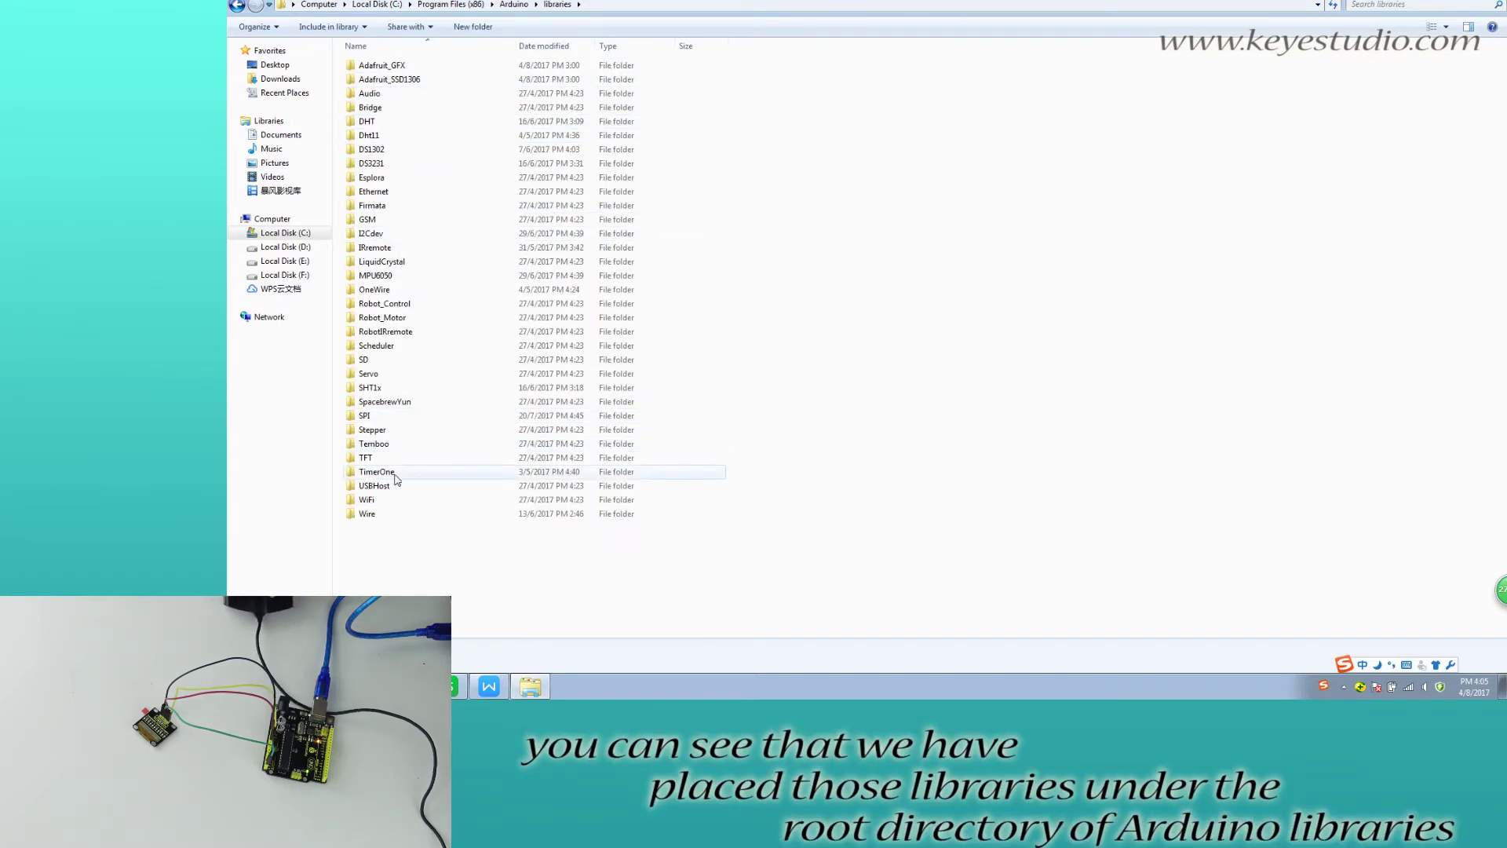
double_click(376, 418)
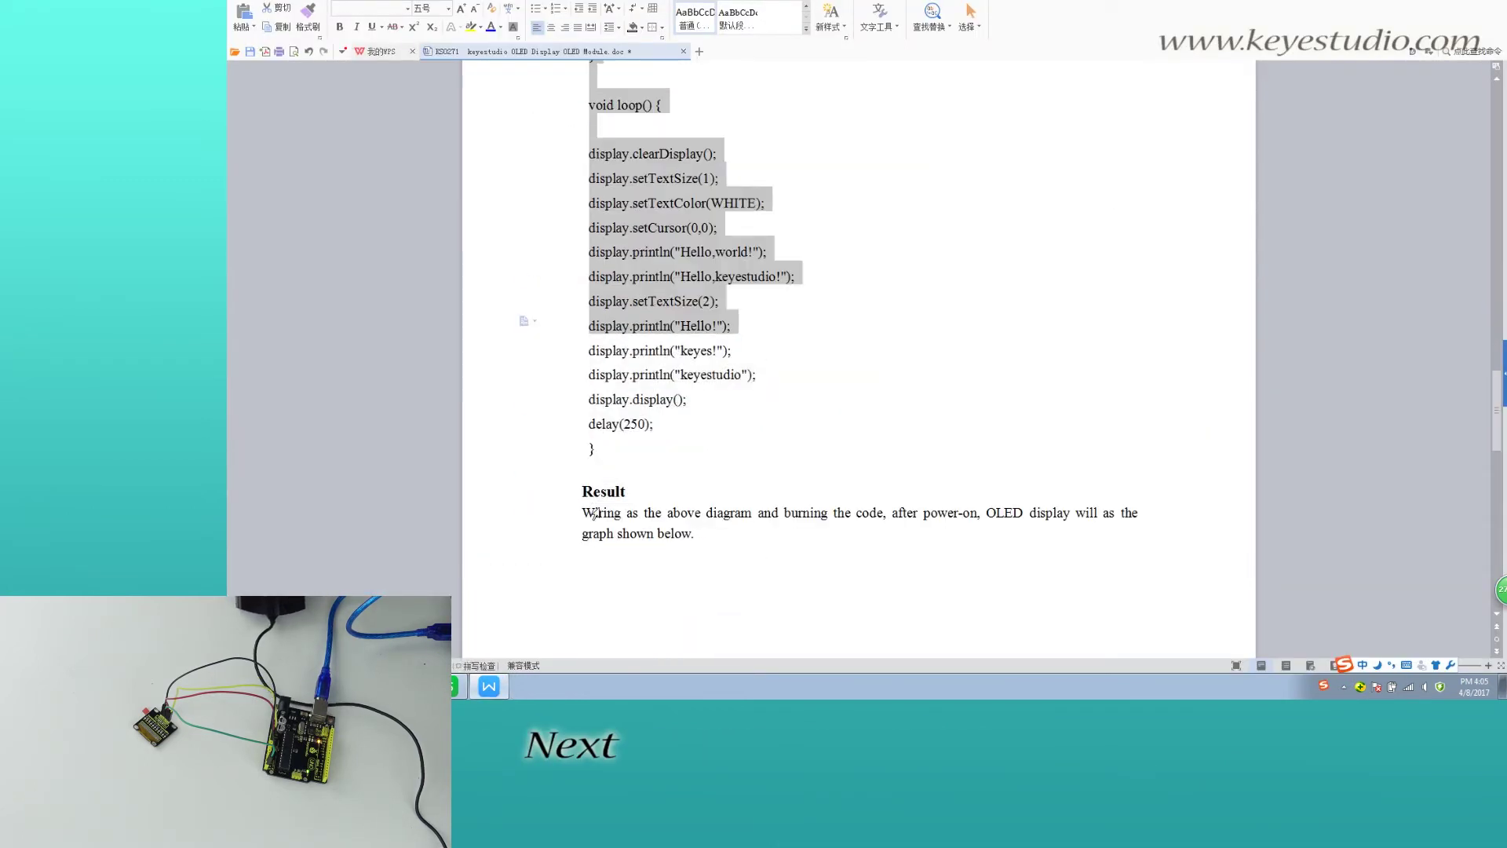
- Copy the OLED sample code from WPS Writer and paste it over all the sketch text
right_click(634, 239)
left_click(661, 247)
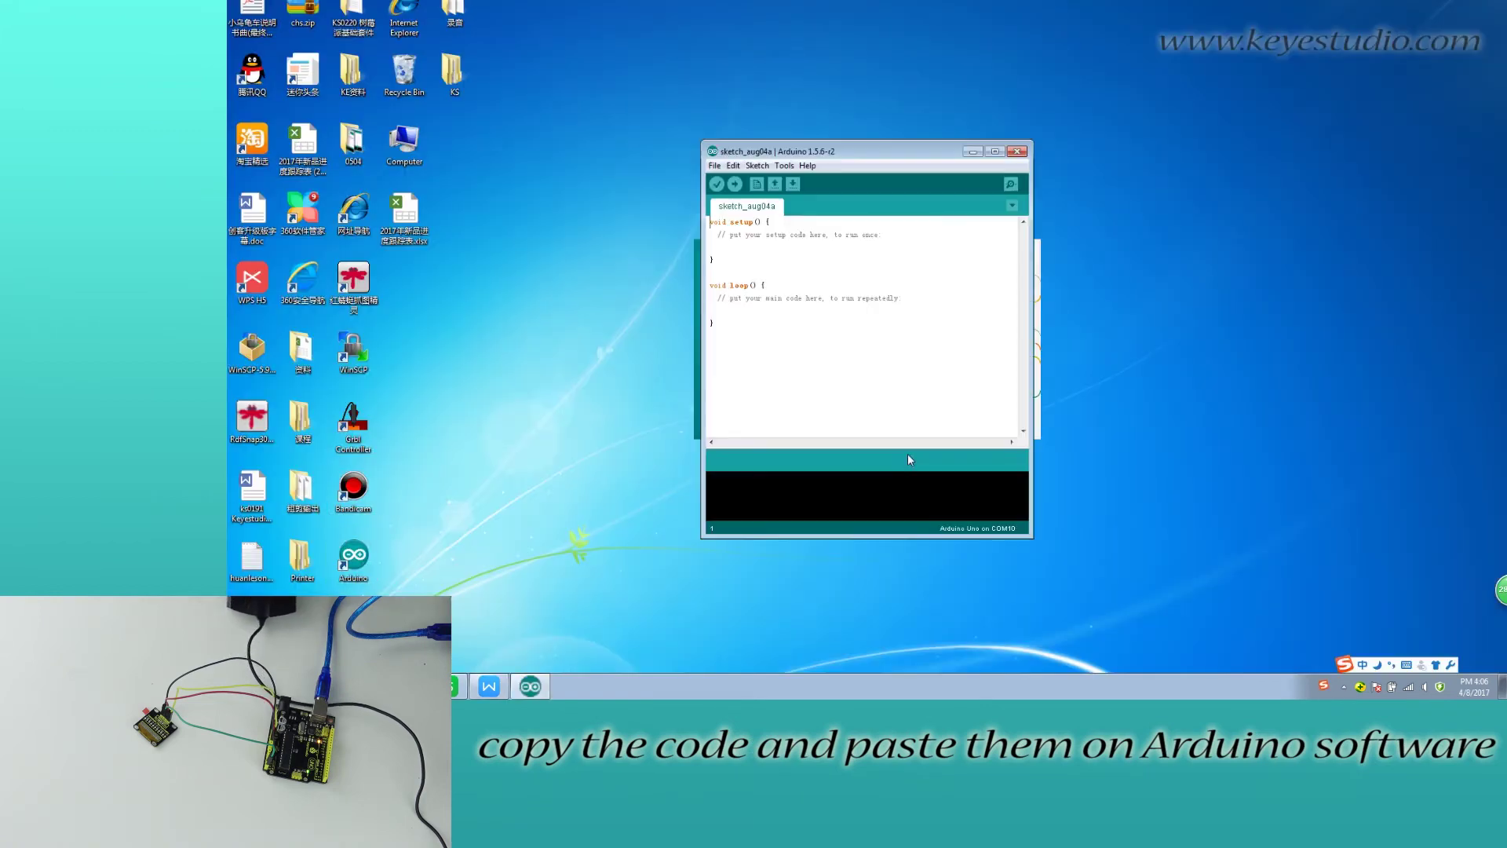
key("ctrl+a")
right_click(744, 240)
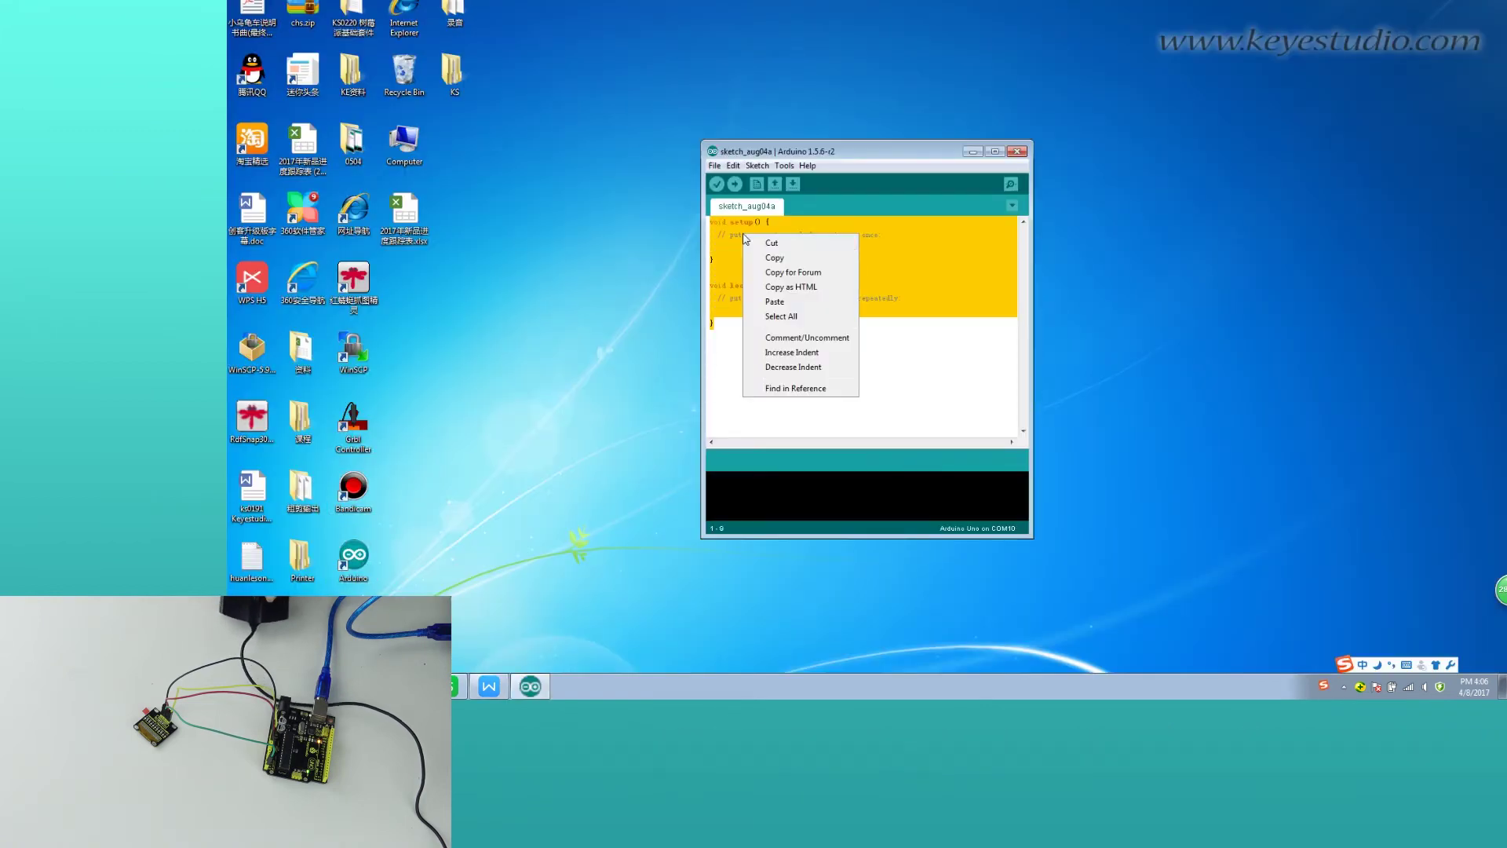
left_click(767, 305)
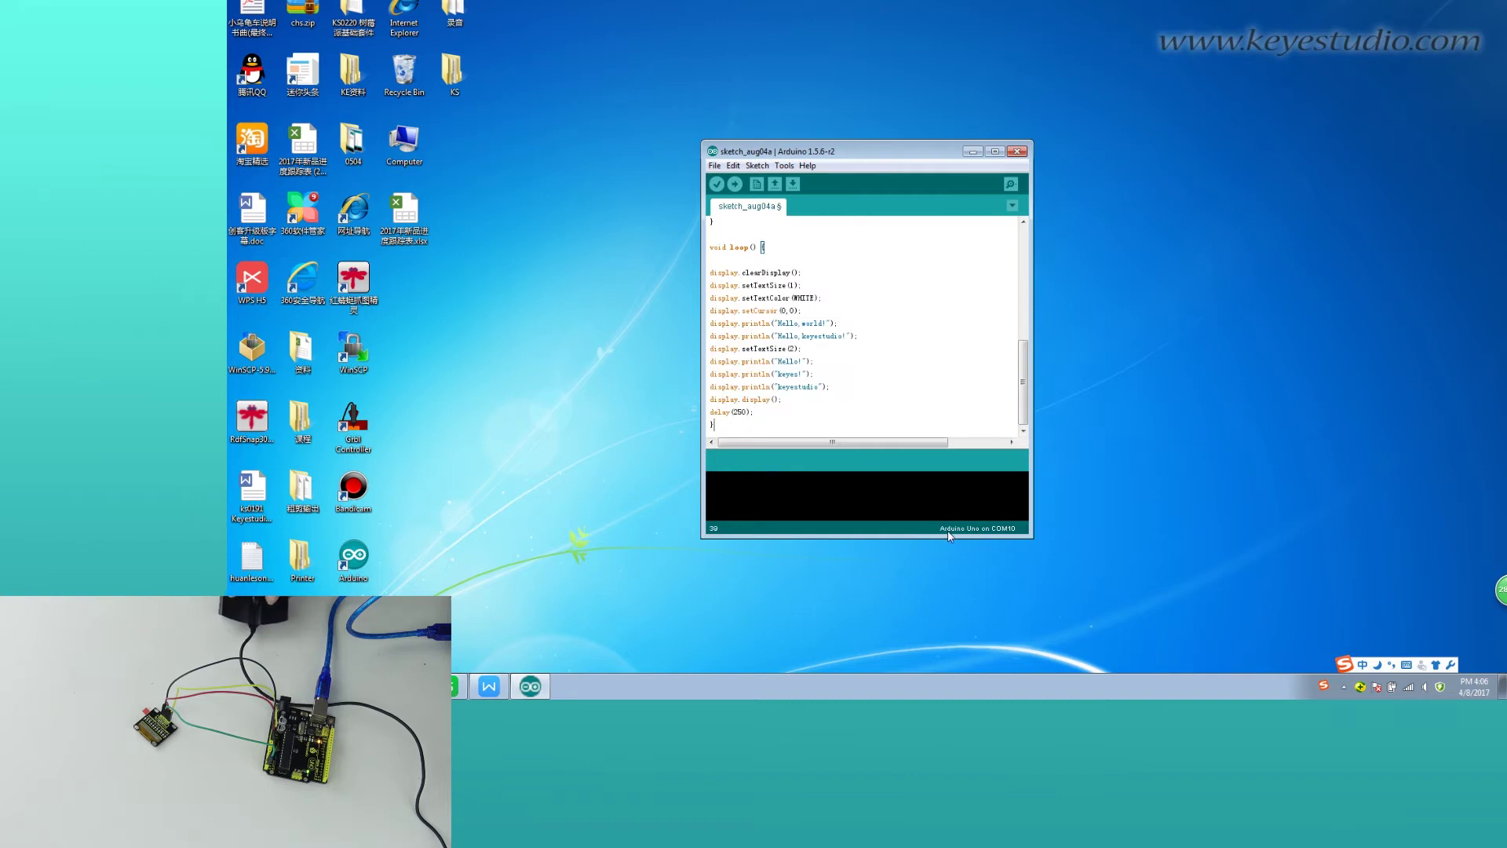
- Check Device Manager's Ports list via Computer properties to confirm the Arduino UNO R3 is on COM10
right_click(407, 149)
key("Escape")
right_click(407, 150)
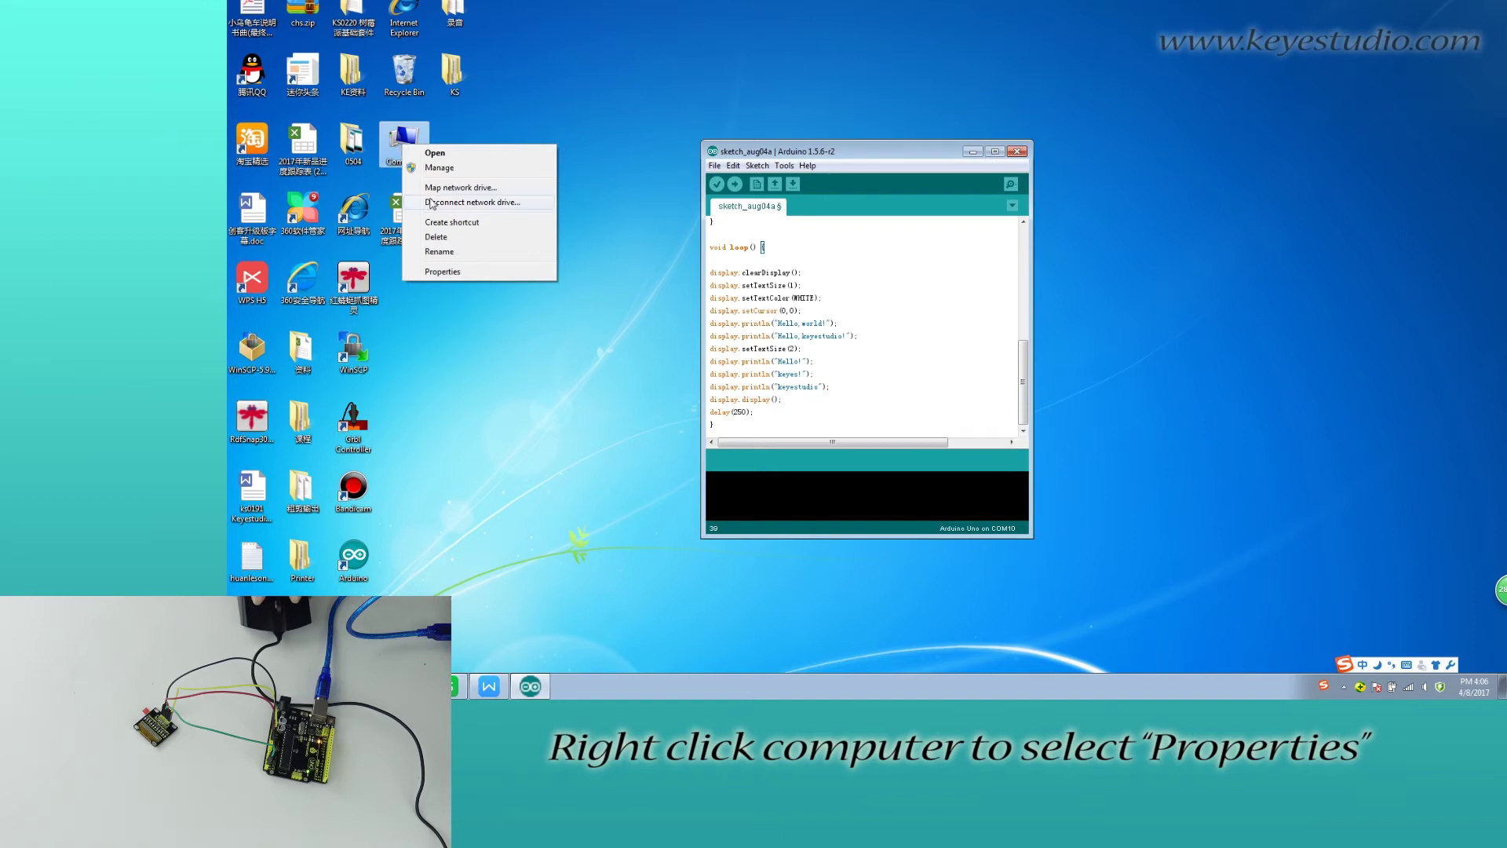
left_click(471, 265)
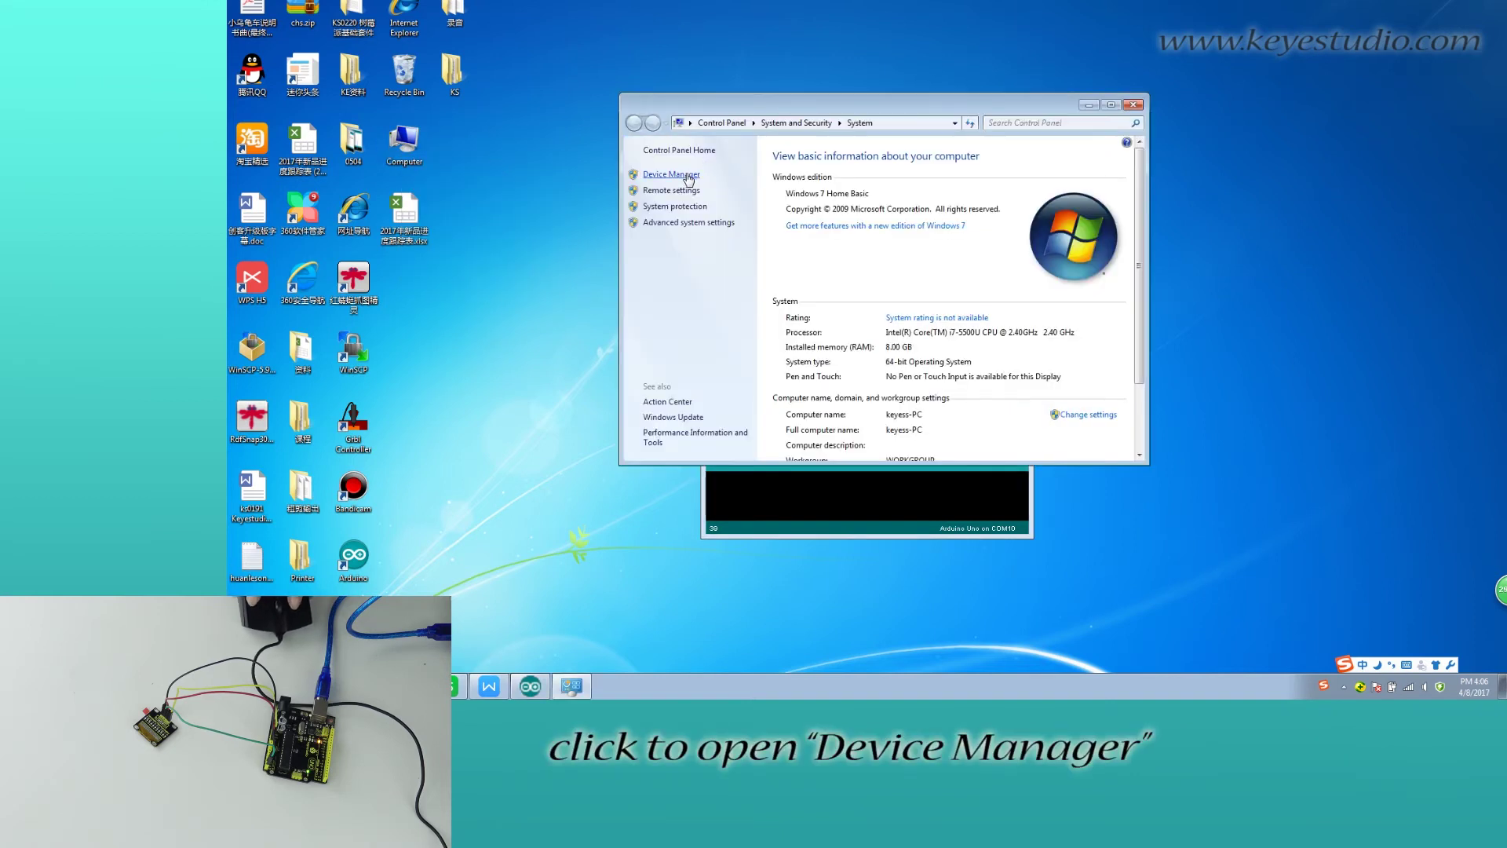
left_click(673, 175)
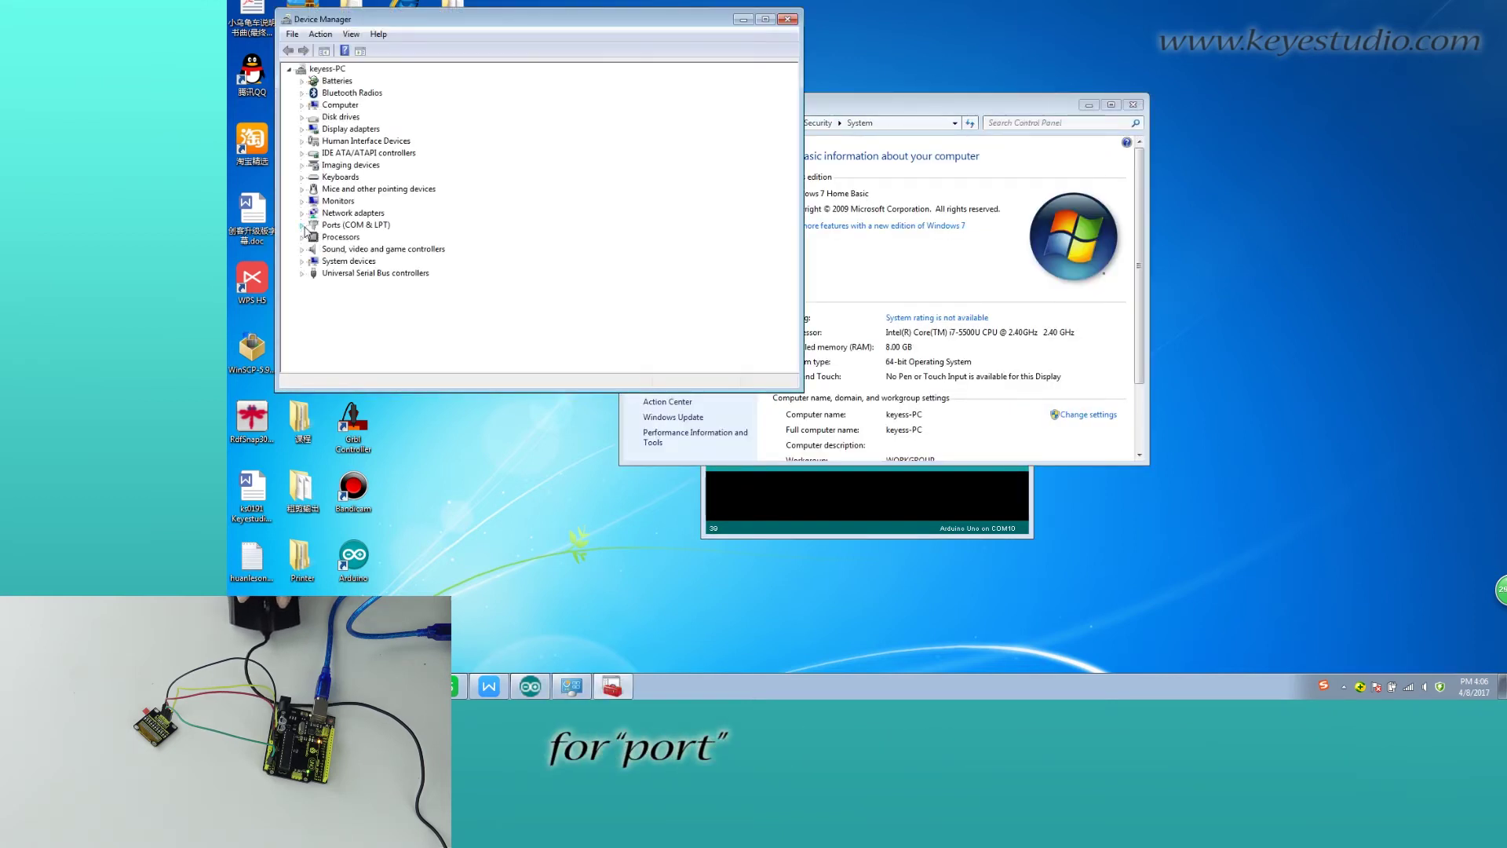
double_click(325, 226)
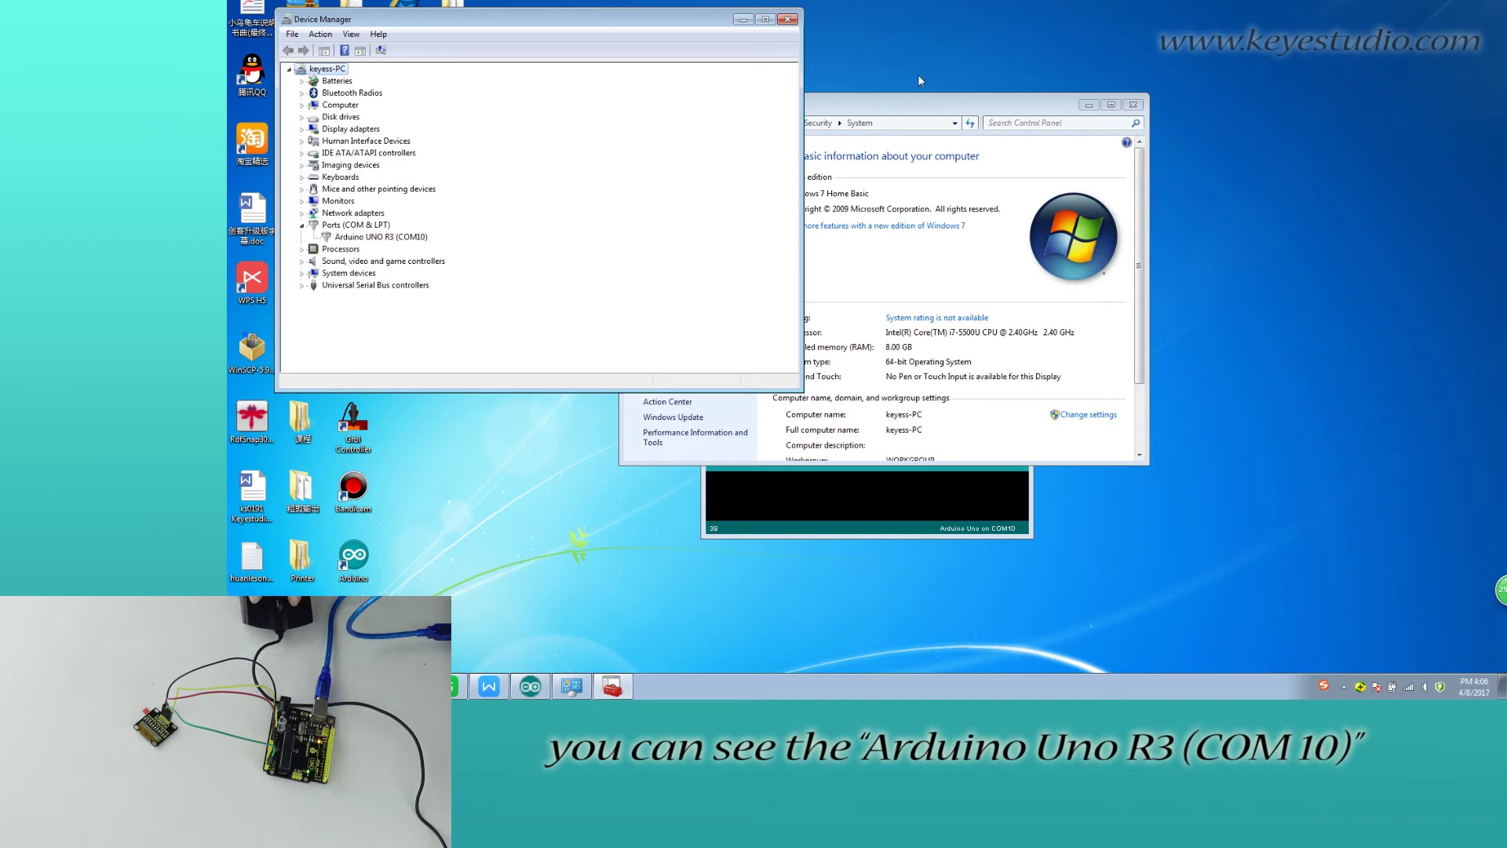
left_click(788, 21)
- Close the System window, then select Arduino Uno as the board and COM10 as the port
left_click(1134, 105)
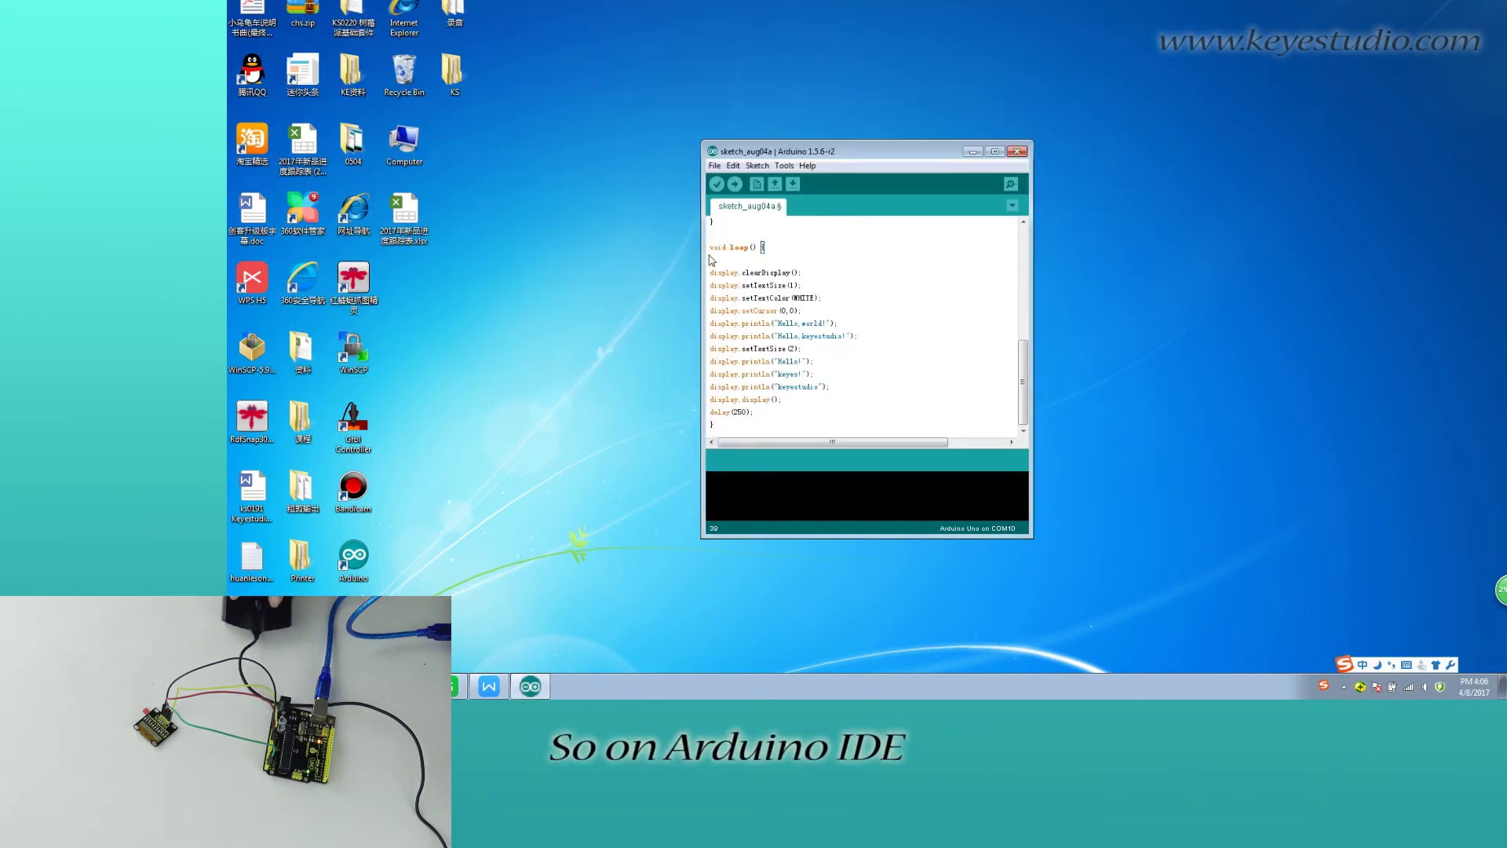
left_click(786, 170)
mouse_move(848, 247)
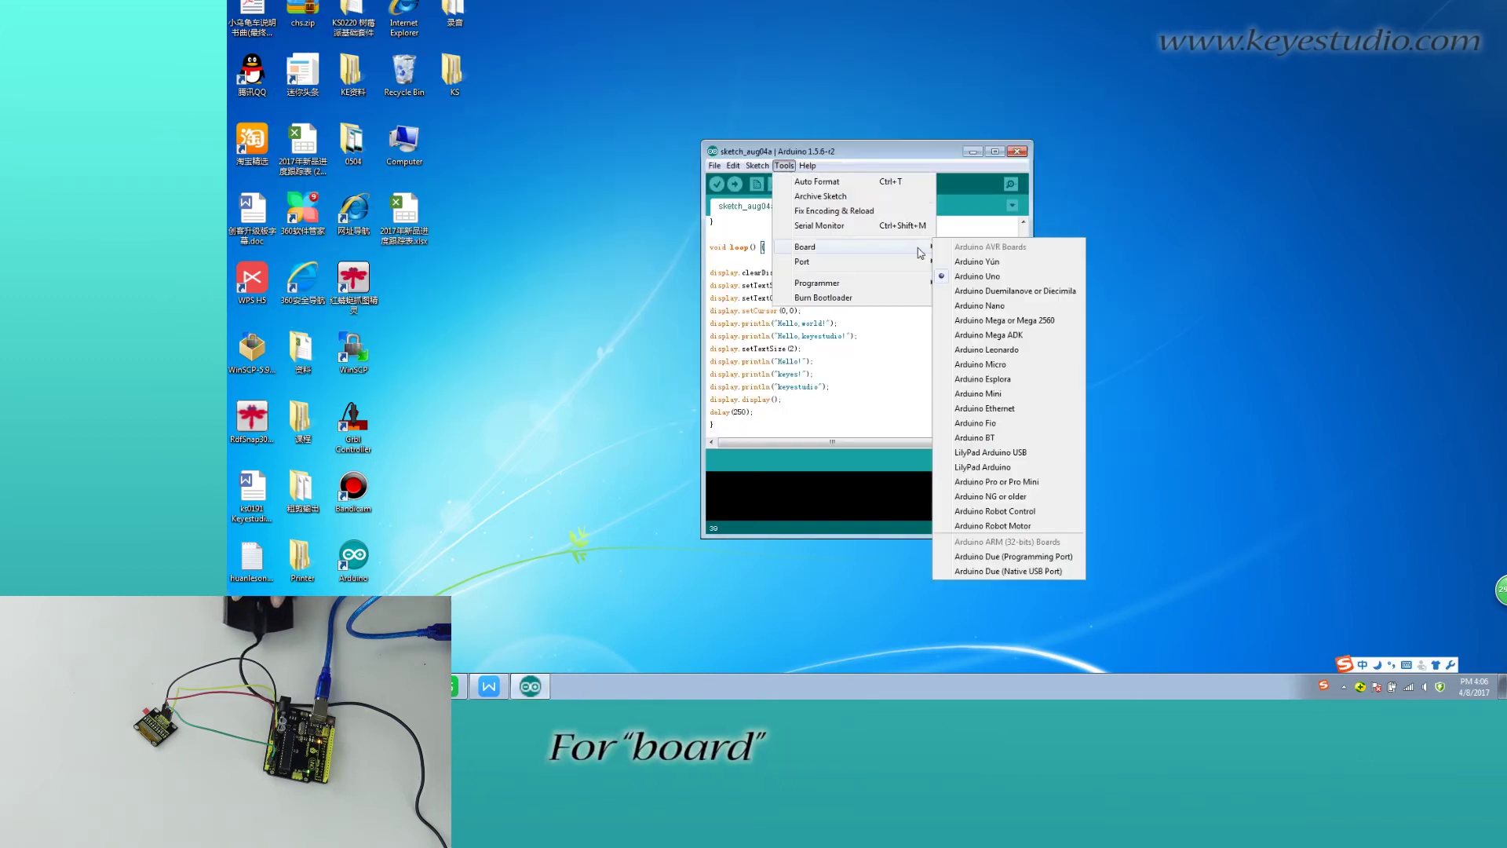
left_click(966, 279)
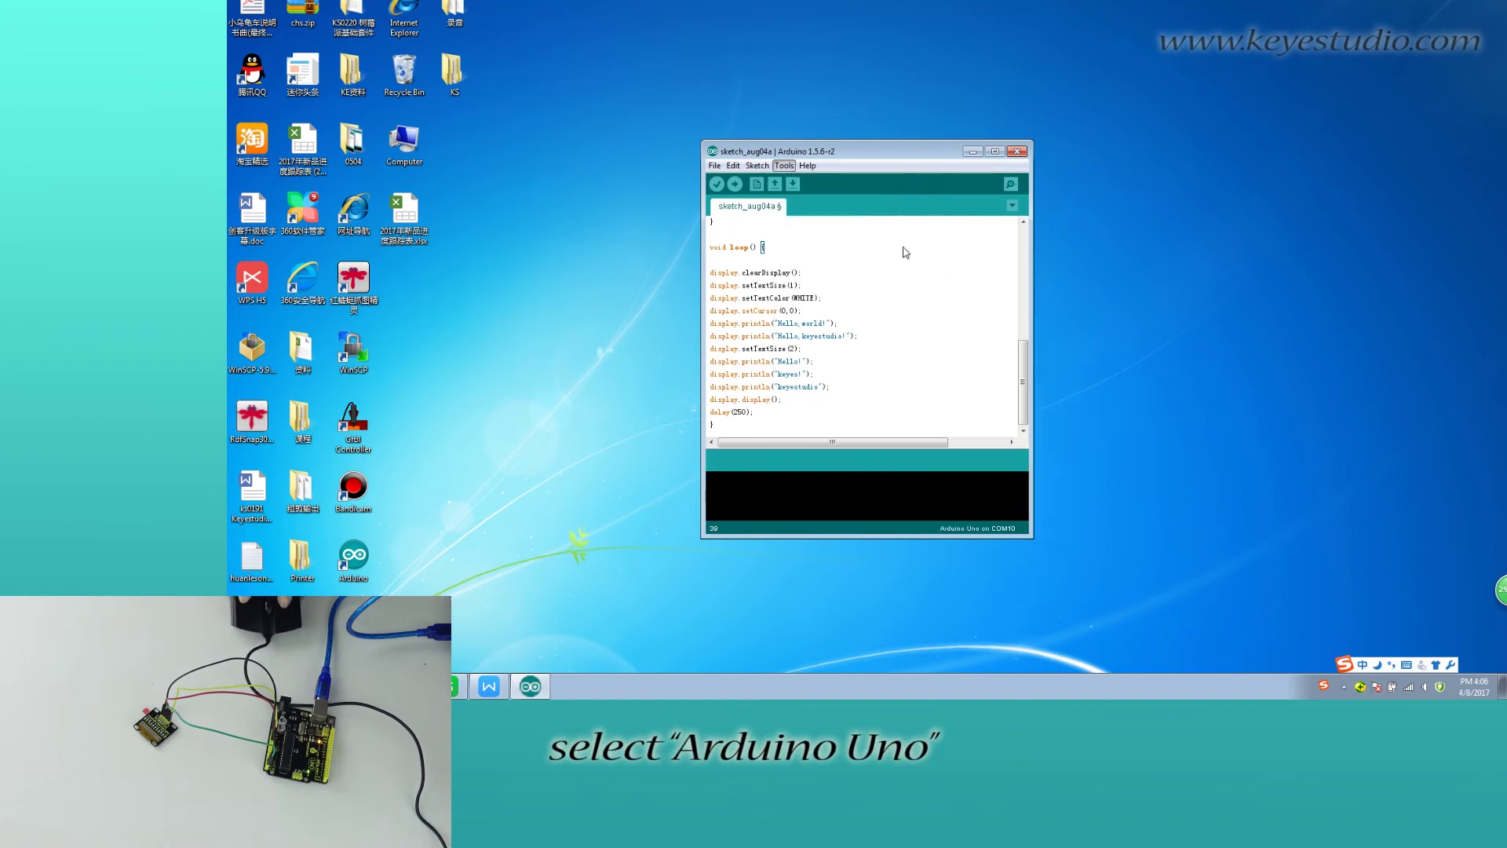
left_click(788, 171)
left_click(963, 261)
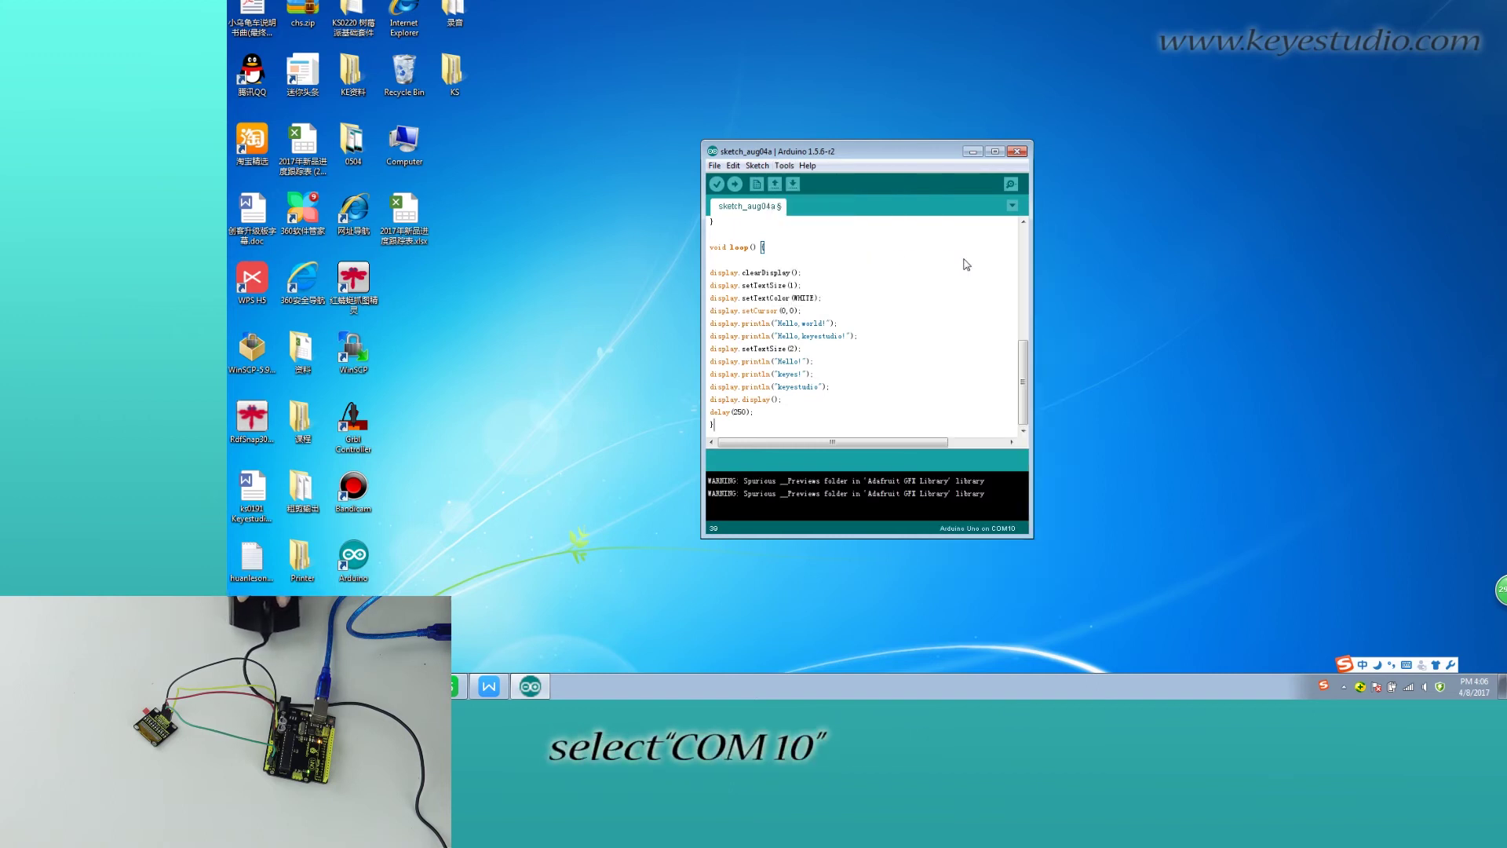